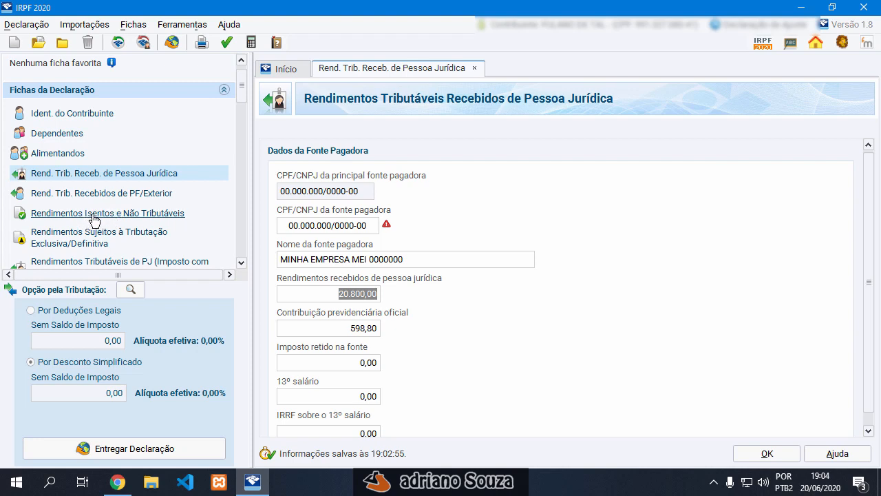
Step: Review the exempt and non-taxable income entries and the taxable income received from legal entities by the holder
click(92, 215)
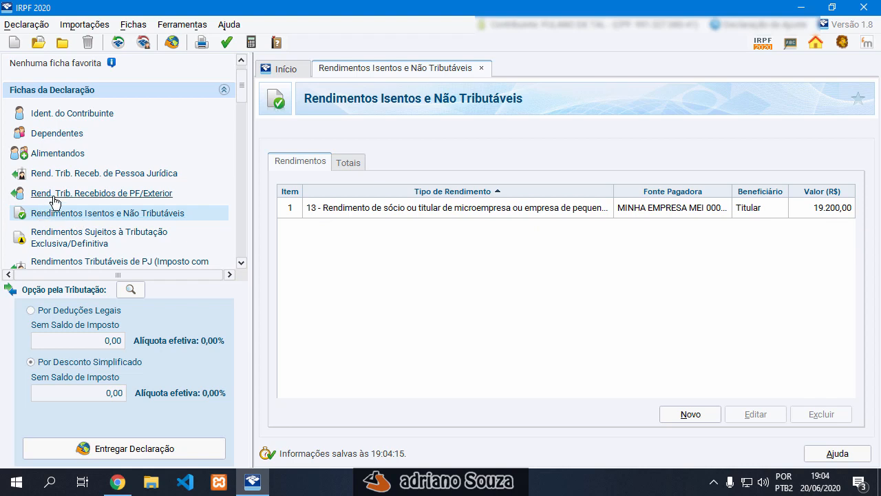
click(59, 176)
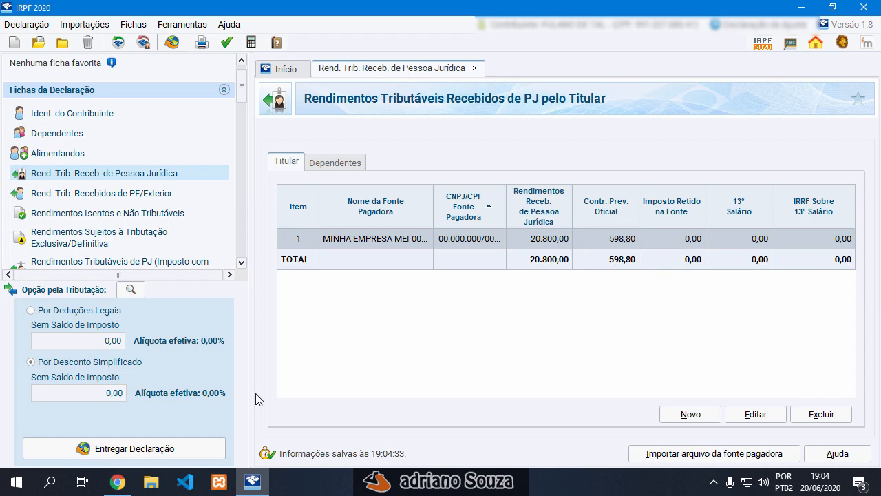
Step: Switch to the presentation in Chrome and examine the presumed-profit calculation tables for MEI Comércio
click(131, 491)
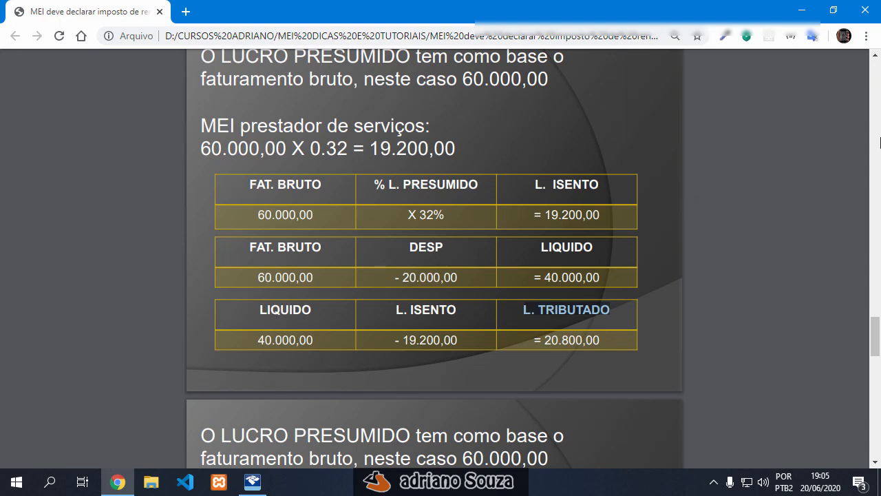
drag(871, 336, 878, 358)
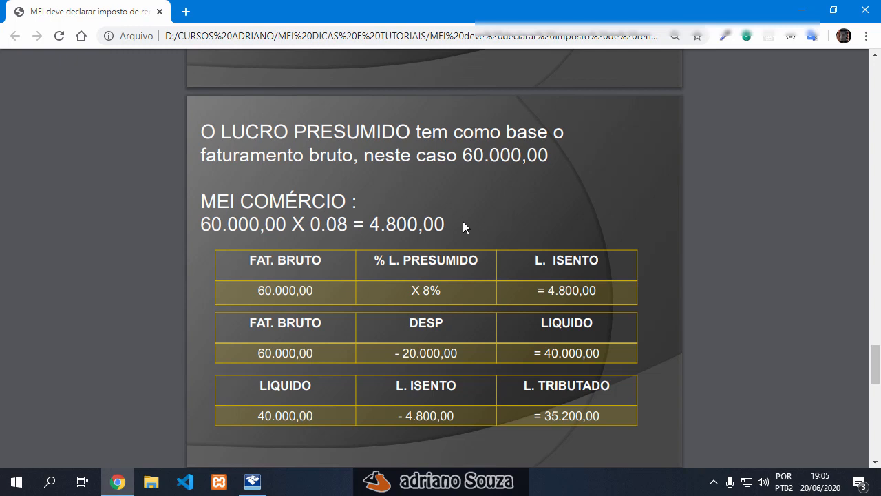
scroll(586, 223, down, 1)
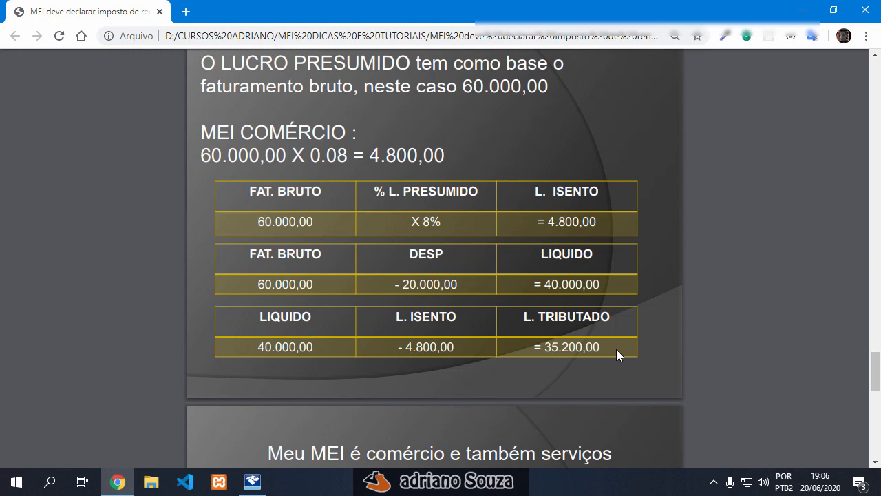
scroll(602, 342, down, 2)
scroll(565, 214, up, 1)
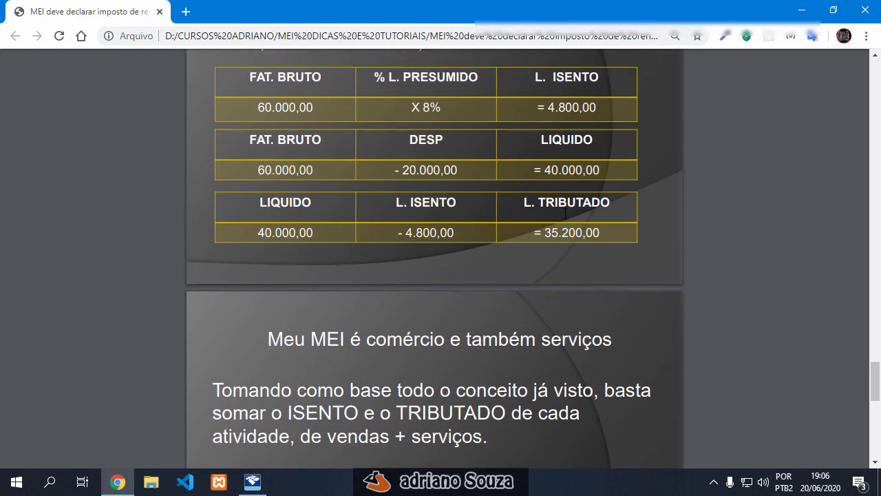
scroll(566, 214, up, 1)
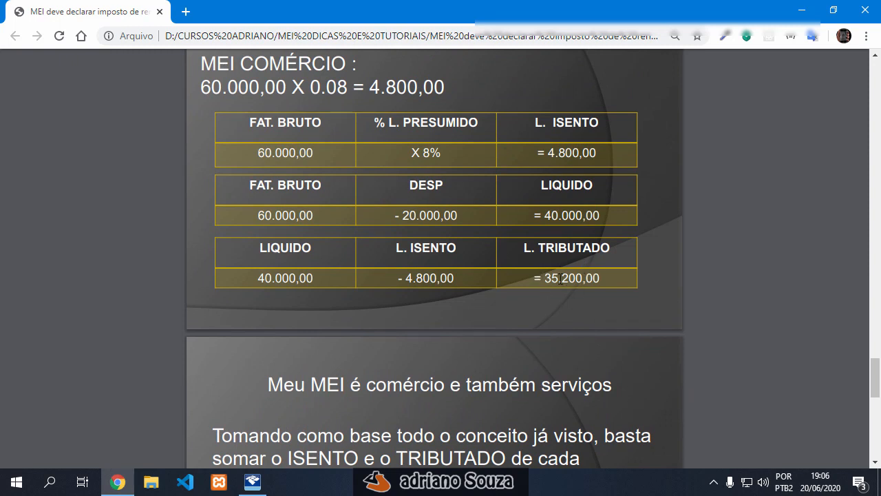
double_click(551, 247)
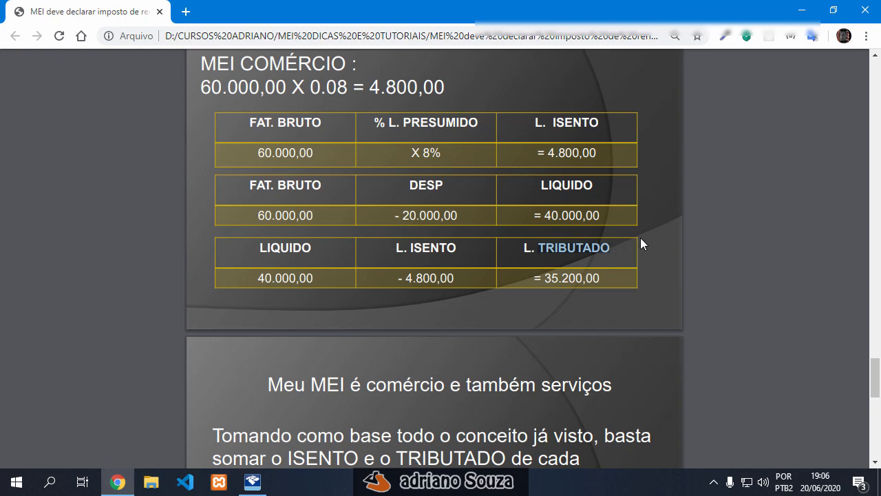
scroll(641, 239, up, 2)
scroll(642, 239, down, 1)
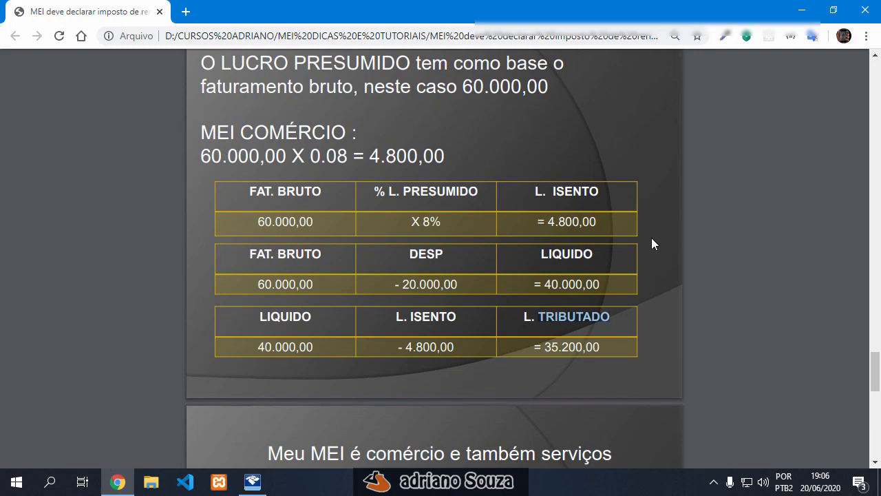
Step: Switch back to IRPF 2020 and open the holder's MINHA EMPRESA MEI record of taxable income from legal entities
click(253, 482)
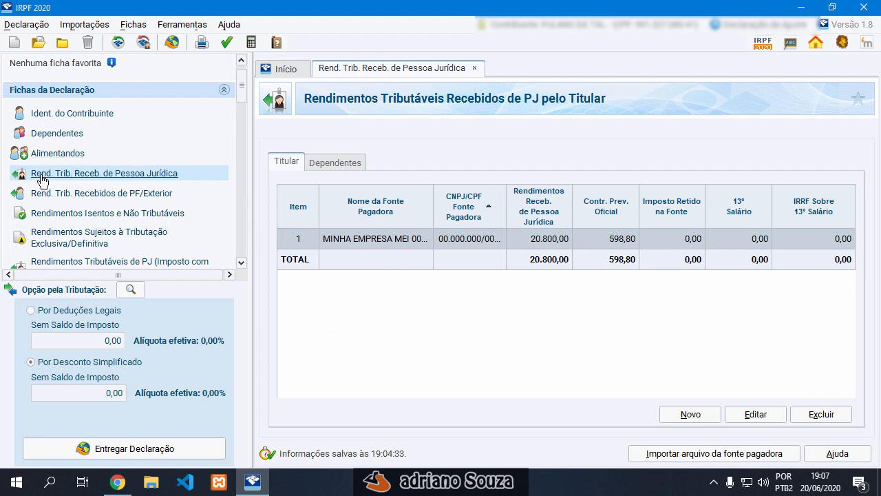
click(127, 177)
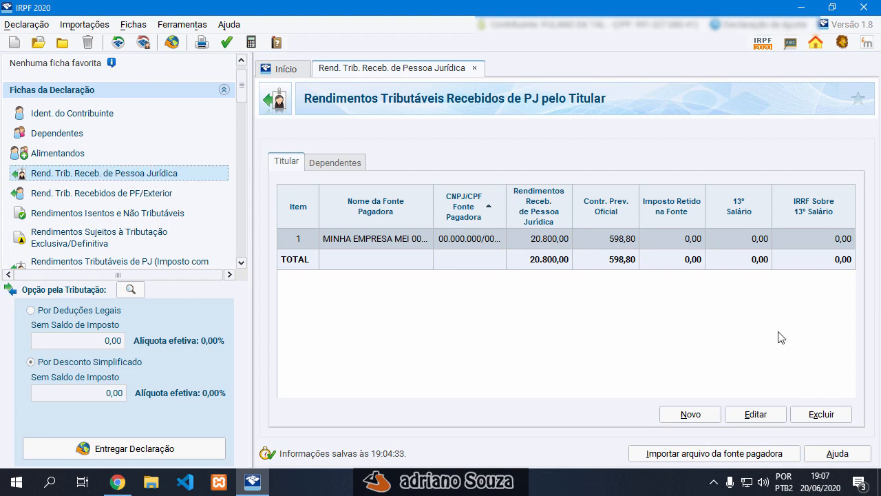
click(529, 242)
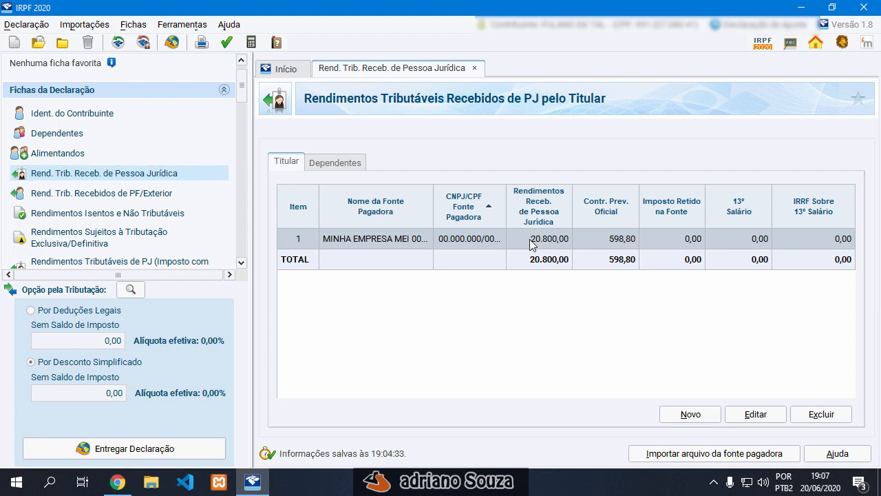
double_click(543, 256)
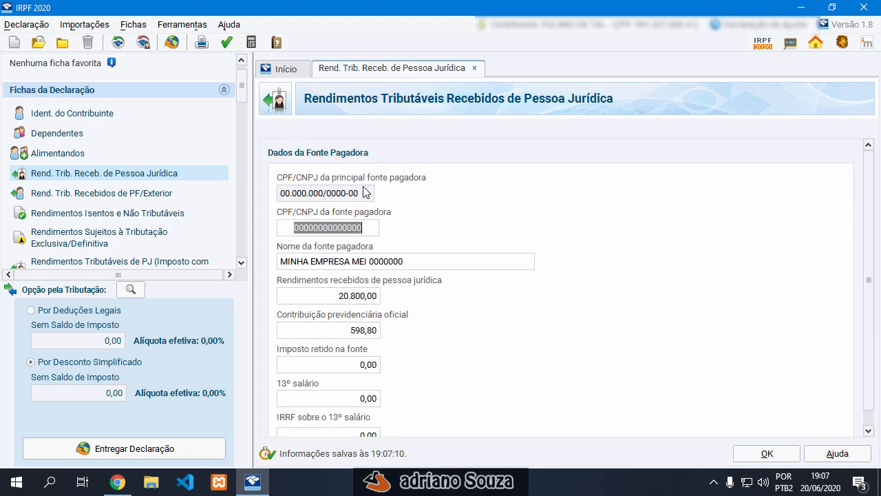
scroll(399, 178, down, 1)
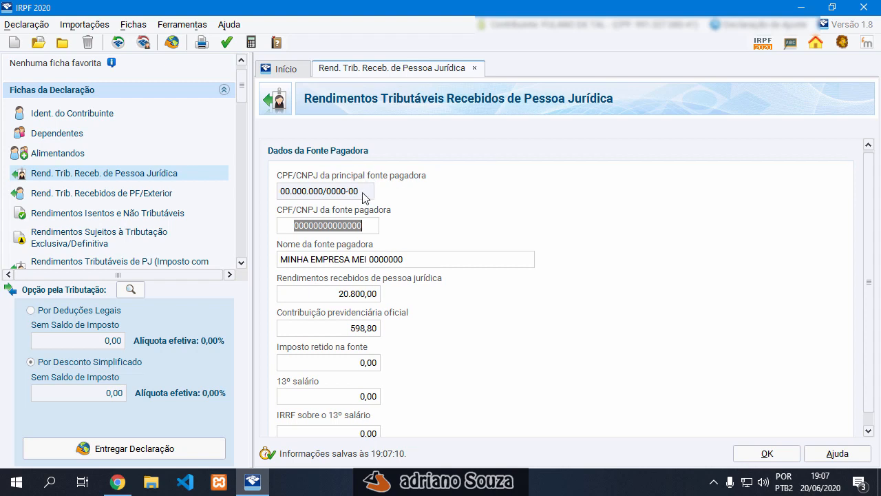
click(363, 196)
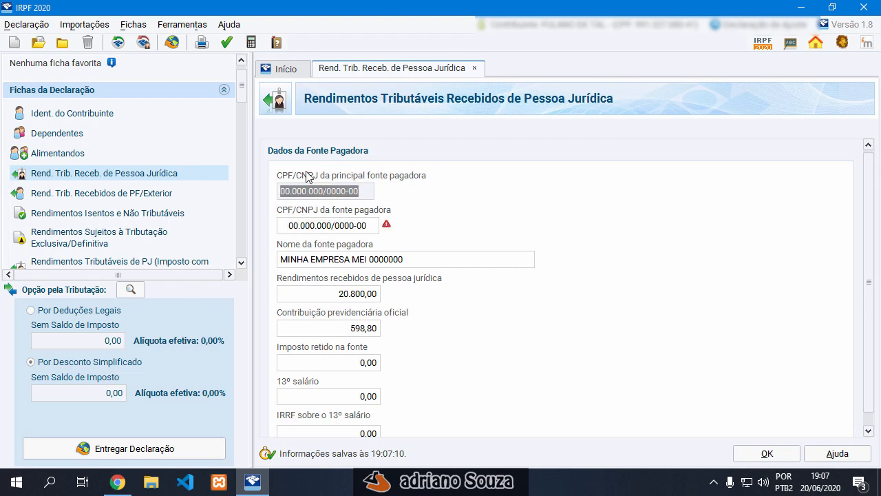
scroll(521, 234, down, 1)
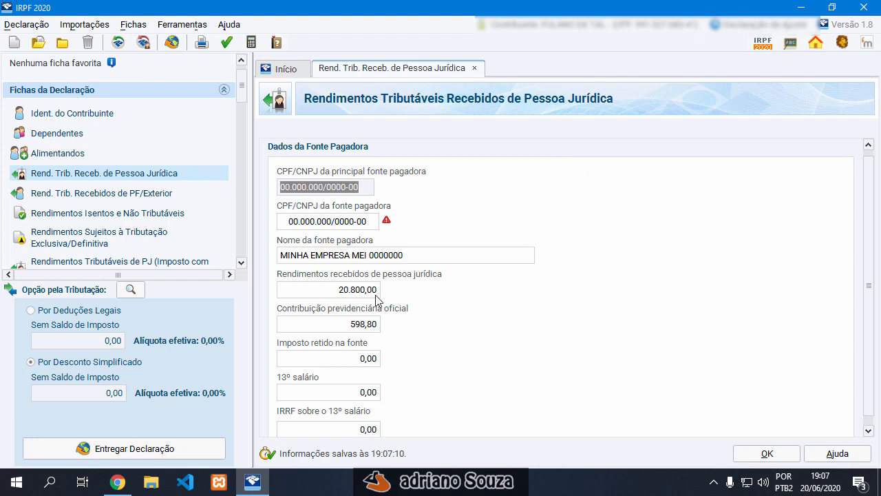
Step: Set the income received from the legal entity to 35.200,00, checking the taxable profit in the Chrome presentation, and return to the record list
click(318, 294)
click(324, 288)
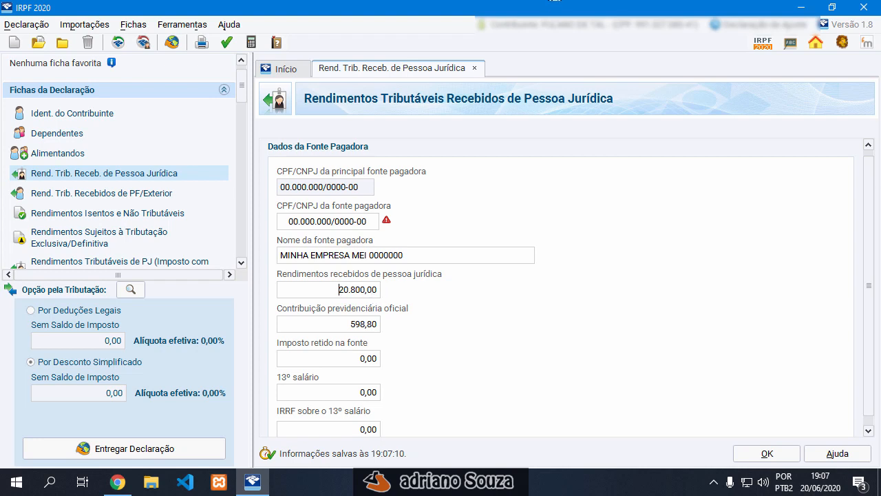
click(131, 488)
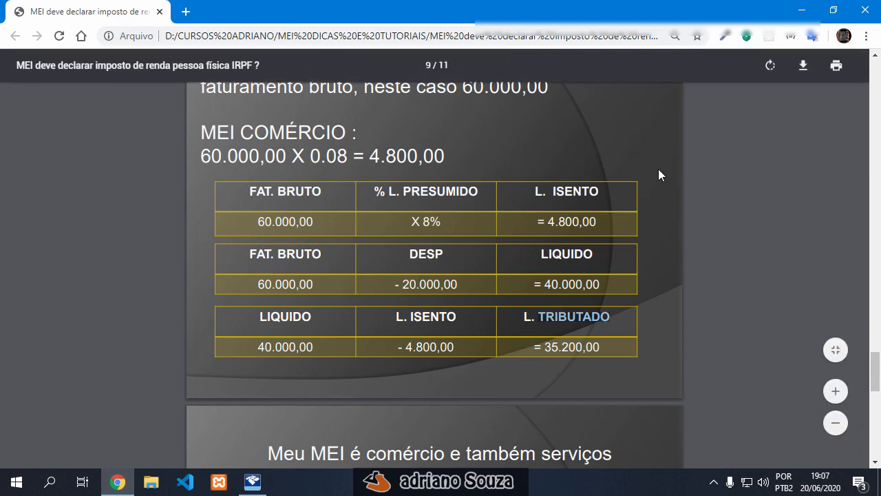
click(802, 9)
drag(315, 291, 402, 295)
key(BackSpace)
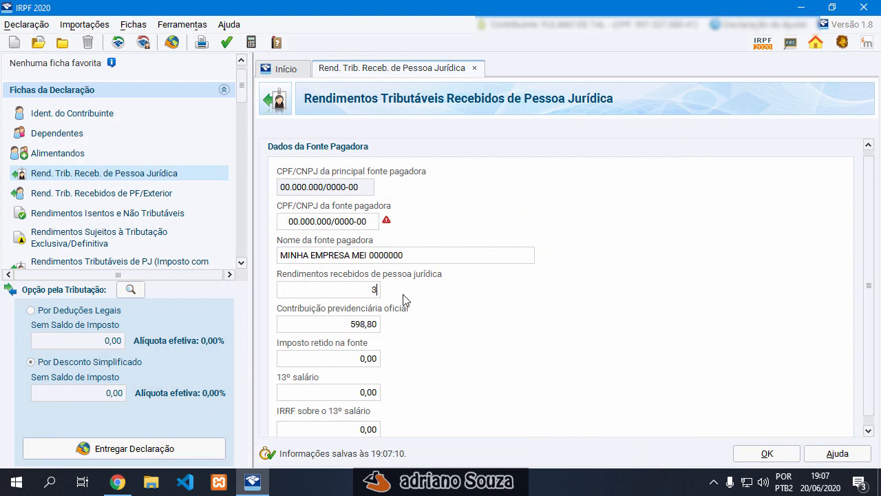
text(35.200,00)
click(315, 328)
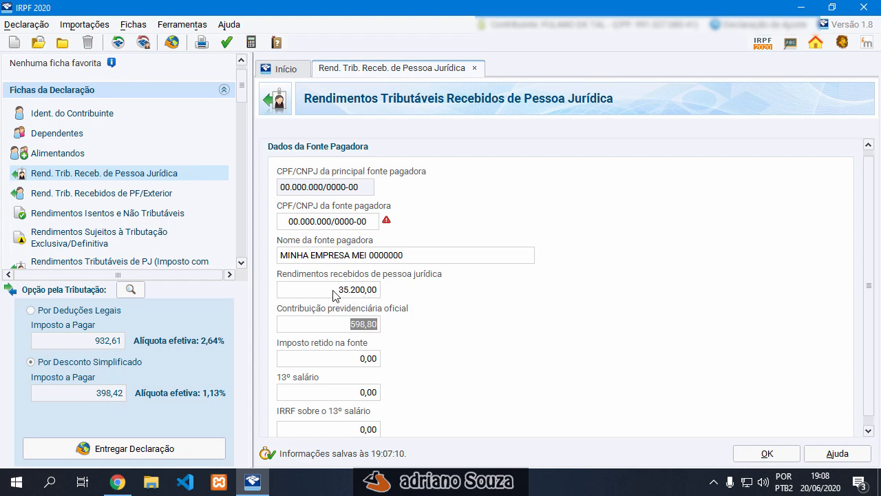
click(141, 179)
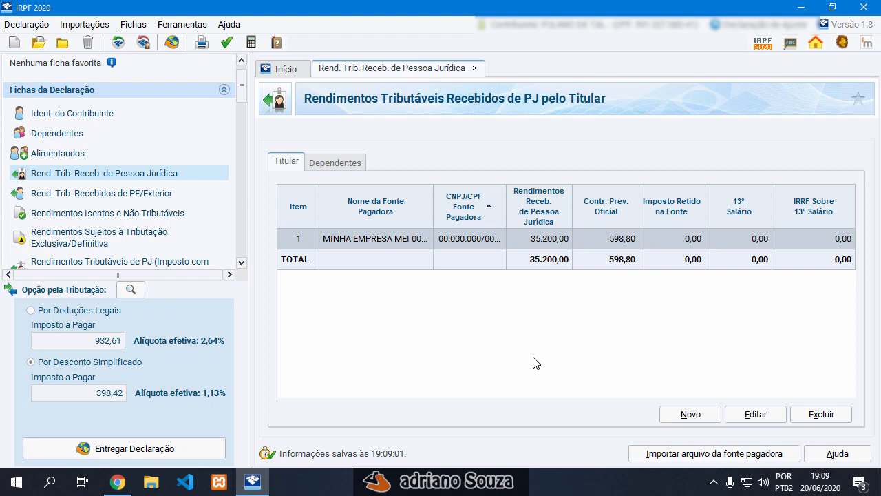
Step: Look over the exempt income list, reopen the MINHA EMPRESA MEI taxable income record and set its income received to 40.200,00
click(81, 219)
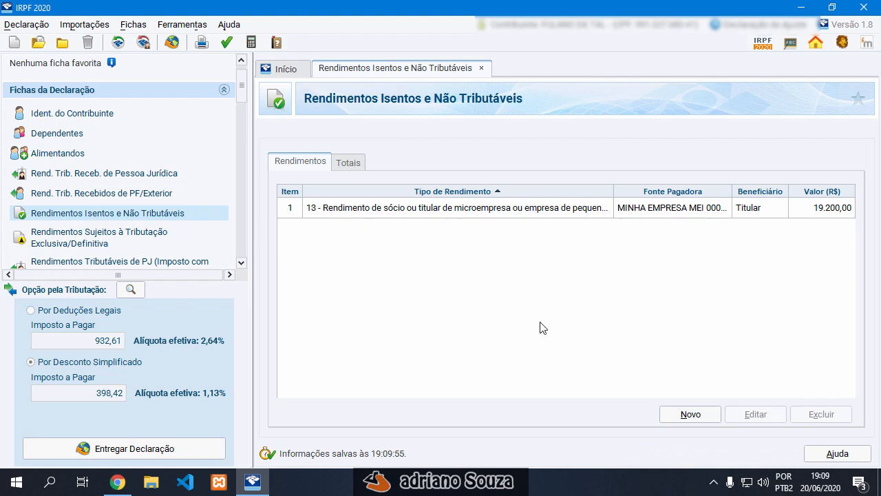
click(80, 175)
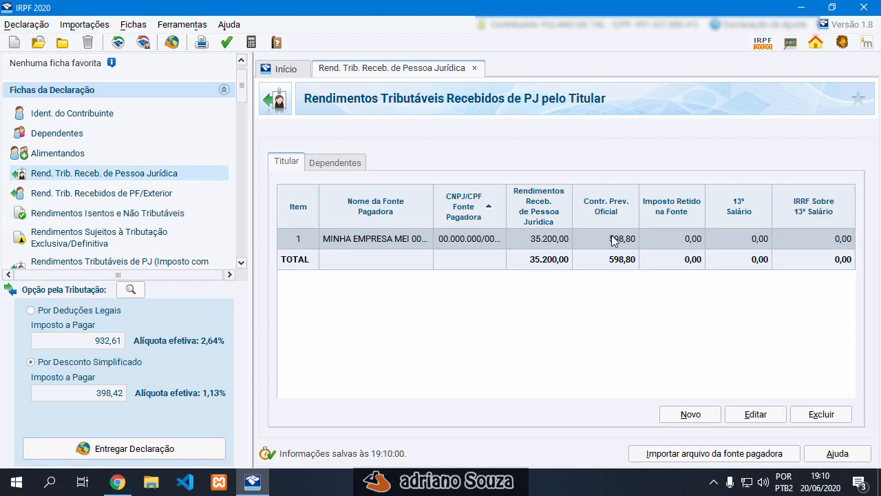
double_click(531, 241)
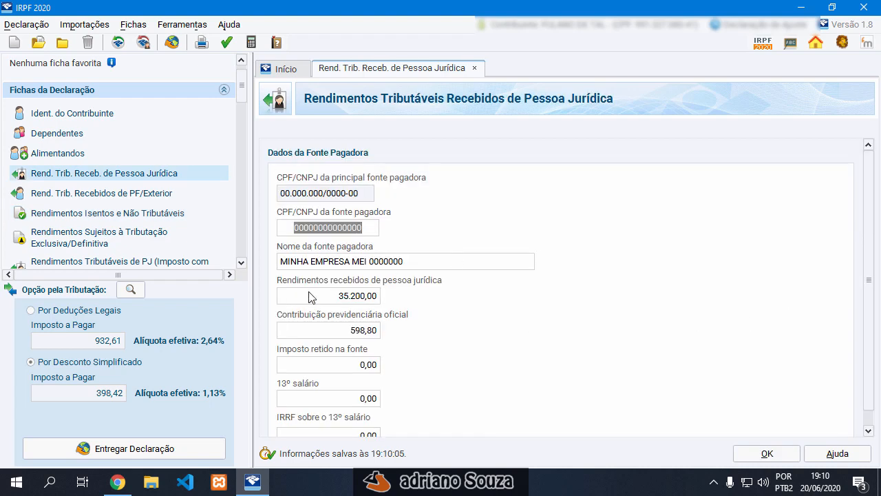
drag(347, 298, 315, 297)
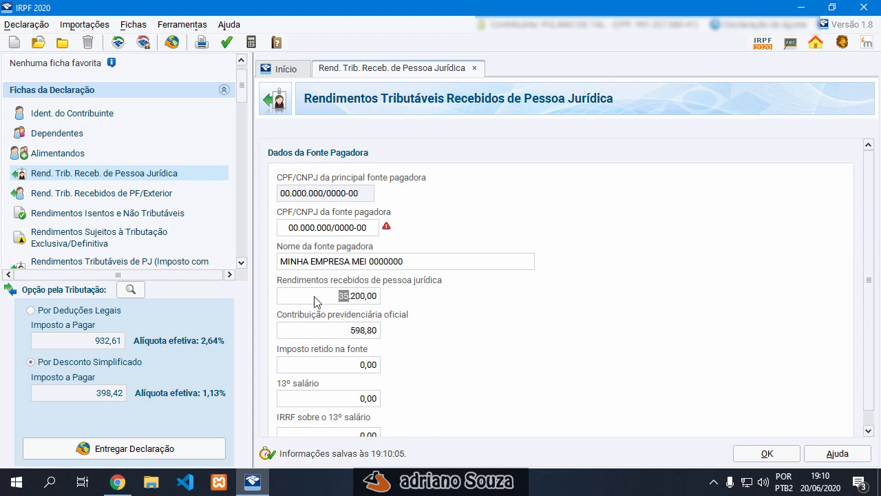
text(40)
click(325, 335)
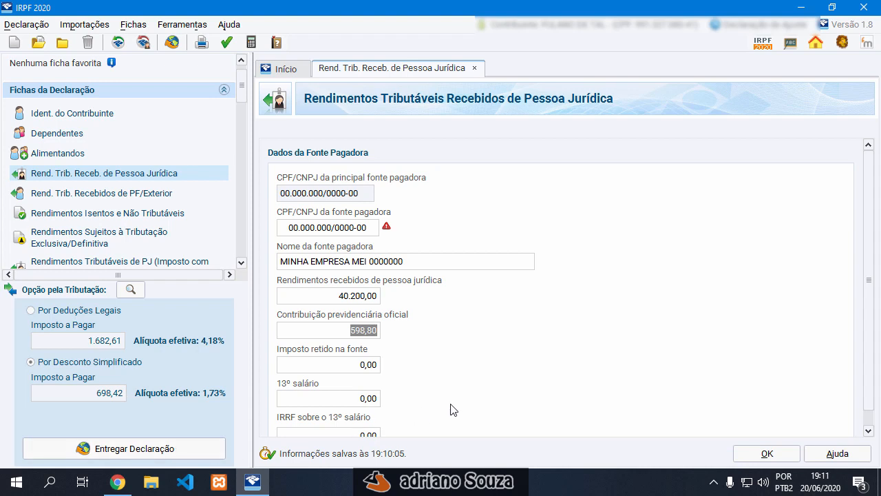
Step: Check the MEI Comércio exempt profit calculation in the Chrome presentation and return to the IRPF 2020 income record
click(128, 487)
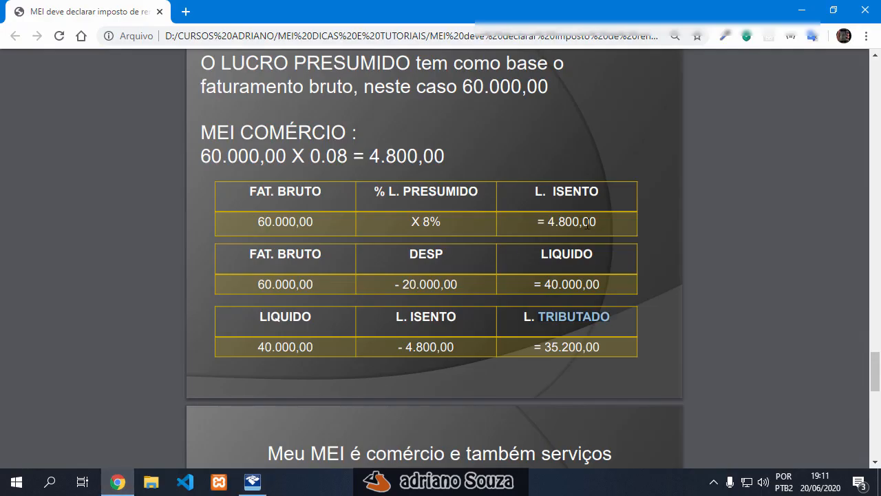
click(253, 482)
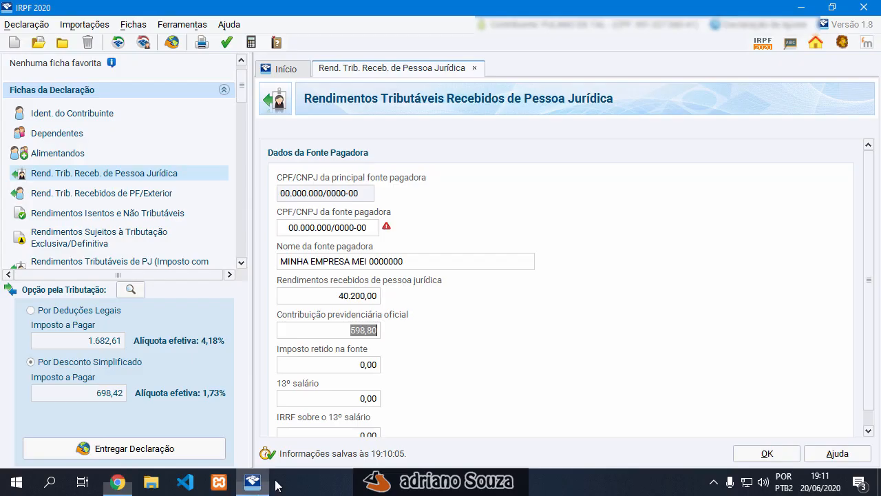